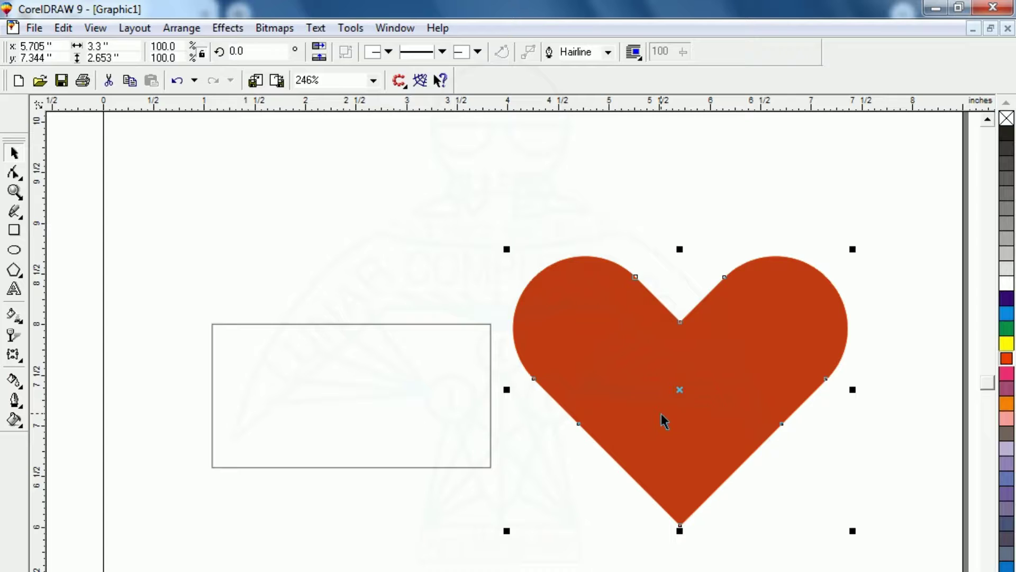
{"action": "left_click", "coordinate": [295, 553]}
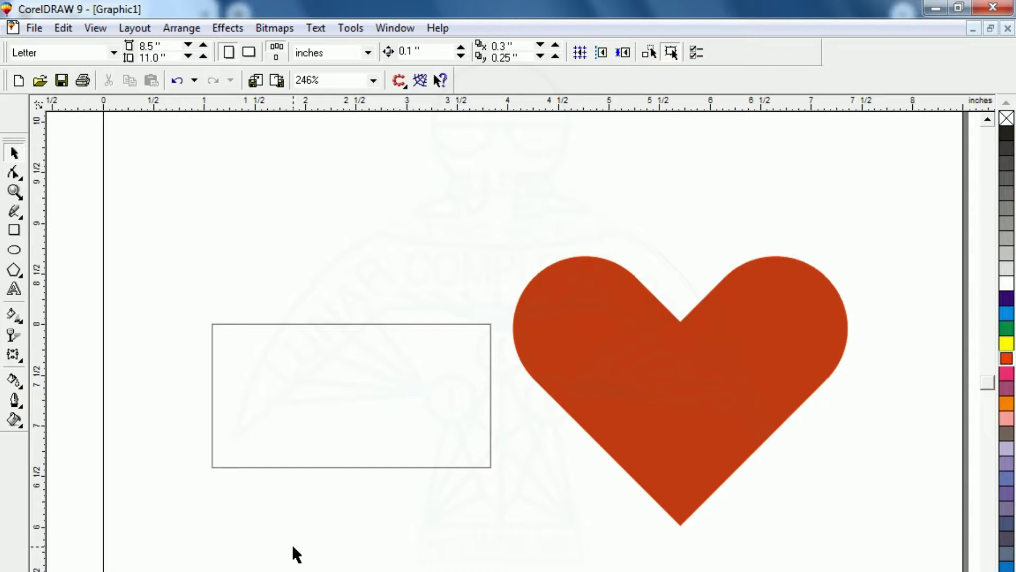
{"action": "left_click", "coordinate": [304, 438]}
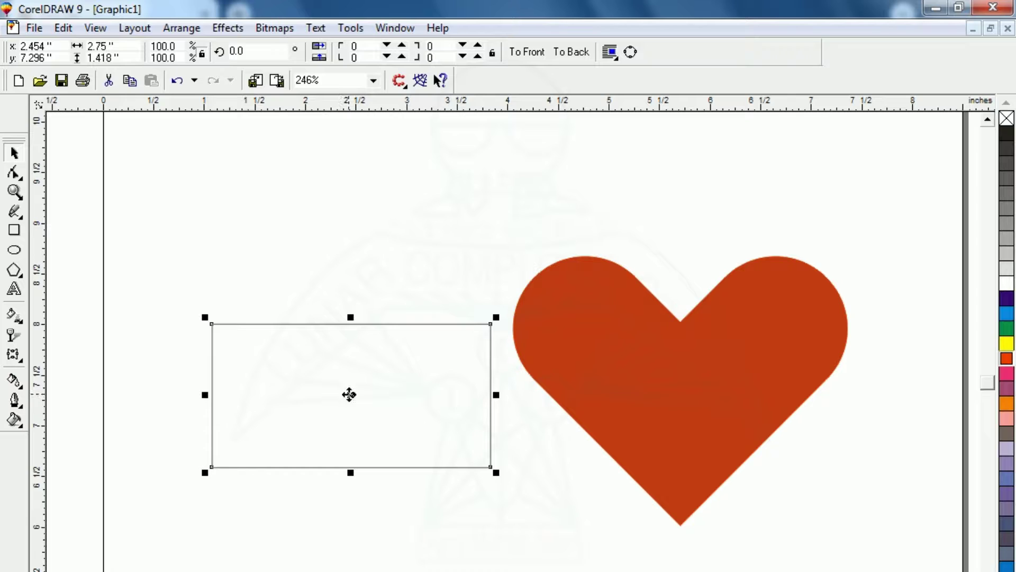
{"action": "left_click", "coordinate": [634, 381]}
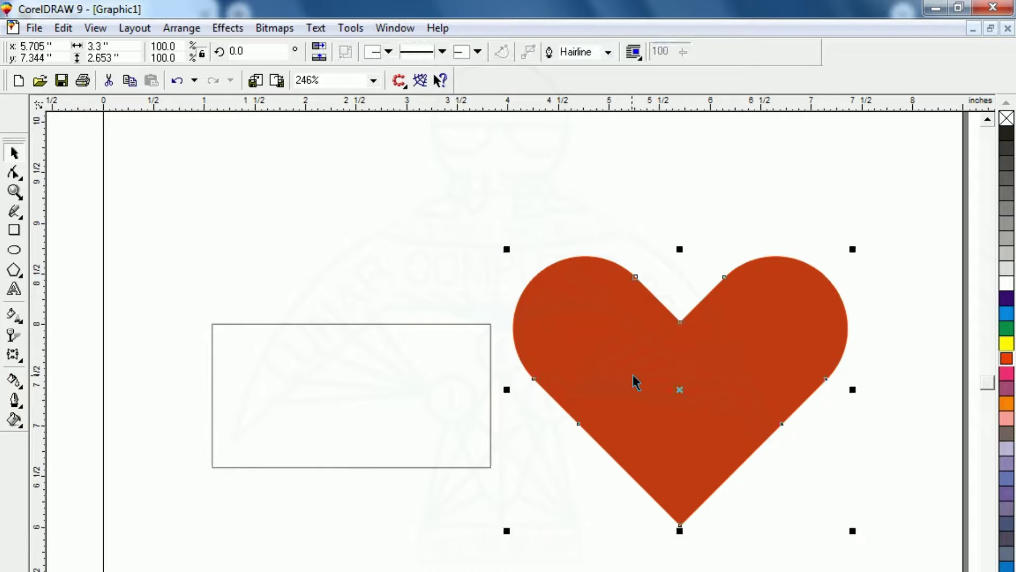
{"action": "left_click", "coordinate": [410, 412]}
{"action": "left_click", "coordinate": [638, 362]}
{"action": "left_click", "coordinate": [375, 407]}
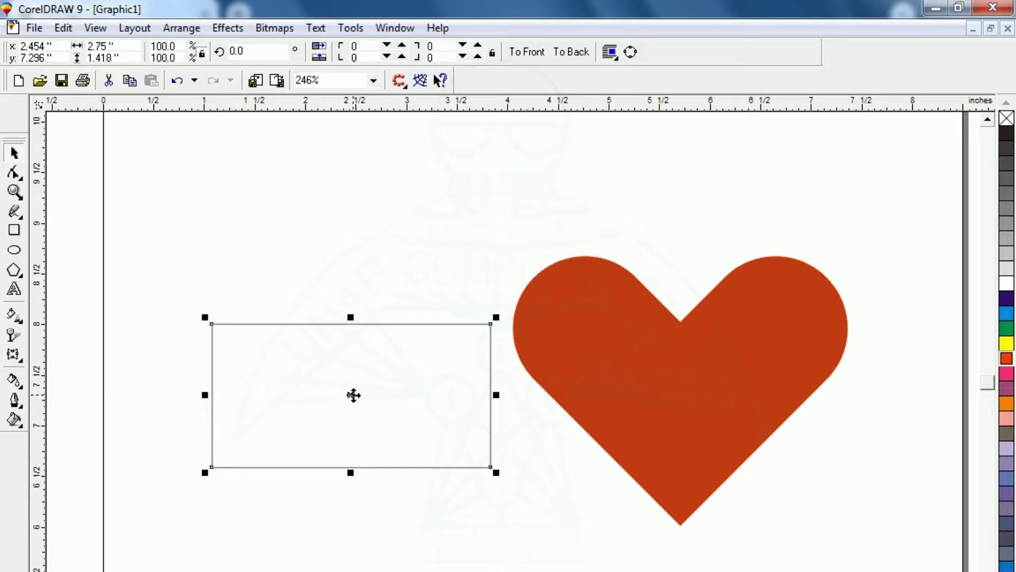
{"action": "mouse_move", "coordinate": [350, 395]}
{"action": "left_mouse_down"}
{"action": "mouse_move", "coordinate": [324, 390]}
{"action": "mouse_move", "coordinate": [286, 297]}
{"action": "mouse_move", "coordinate": [363, 397]}
{"action": "mouse_move", "coordinate": [352, 394]}
{"action": "left_mouse_up"}
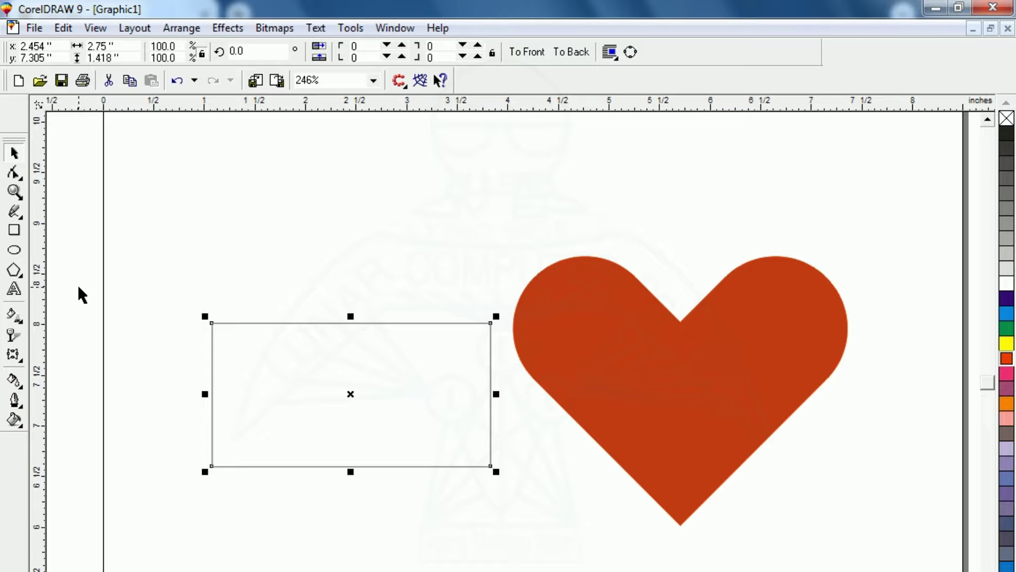
Step: Draw a trial rectangle about 2.5 by 1.0 inches above the existing one and another tracing it, and delete both
{"action": "left_click", "coordinate": [14, 232]}
{"action": "mouse_move", "coordinate": [162, 194]}
{"action": "left_mouse_down"}
{"action": "mouse_move", "coordinate": [284, 270]}
{"action": "mouse_move", "coordinate": [417, 299]}
{"action": "left_mouse_up"}
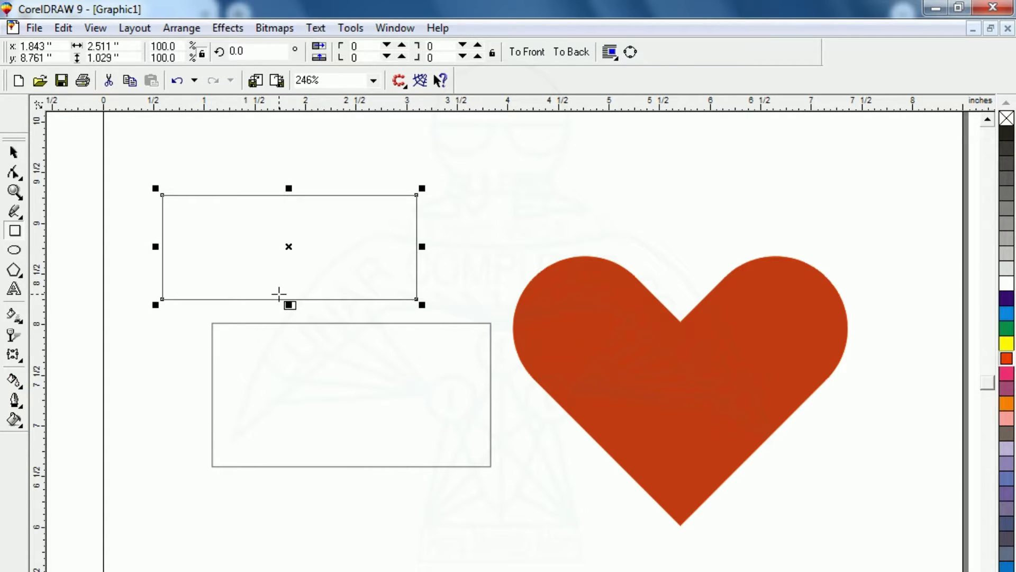
{"action": "key", "text": "Delete"}
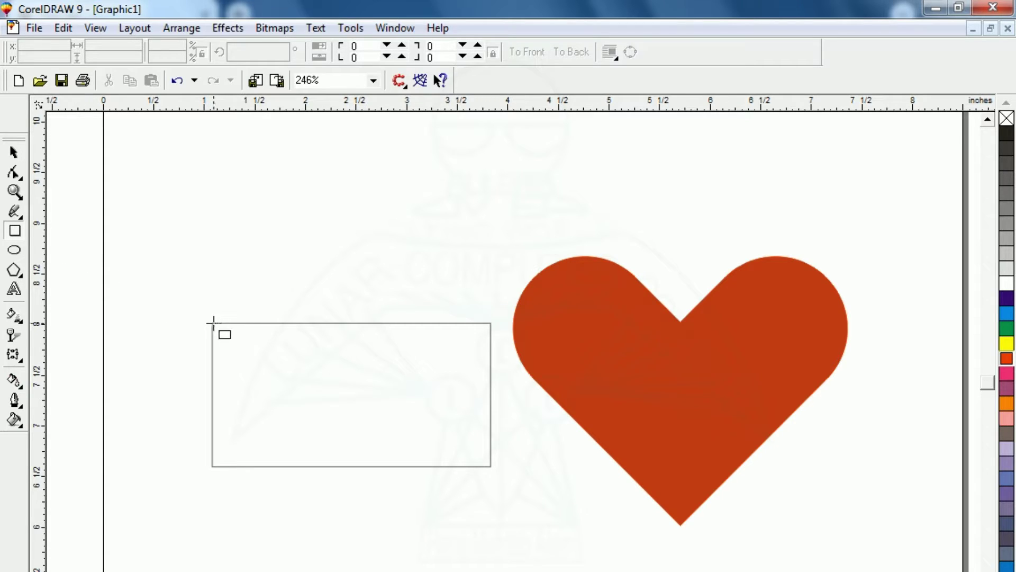
{"action": "mouse_move", "coordinate": [213, 324]}
{"action": "left_mouse_down"}
{"action": "mouse_move", "coordinate": [446, 460]}
{"action": "mouse_move", "coordinate": [491, 467]}
{"action": "left_mouse_up"}
{"action": "left_click", "coordinate": [488, 469]}
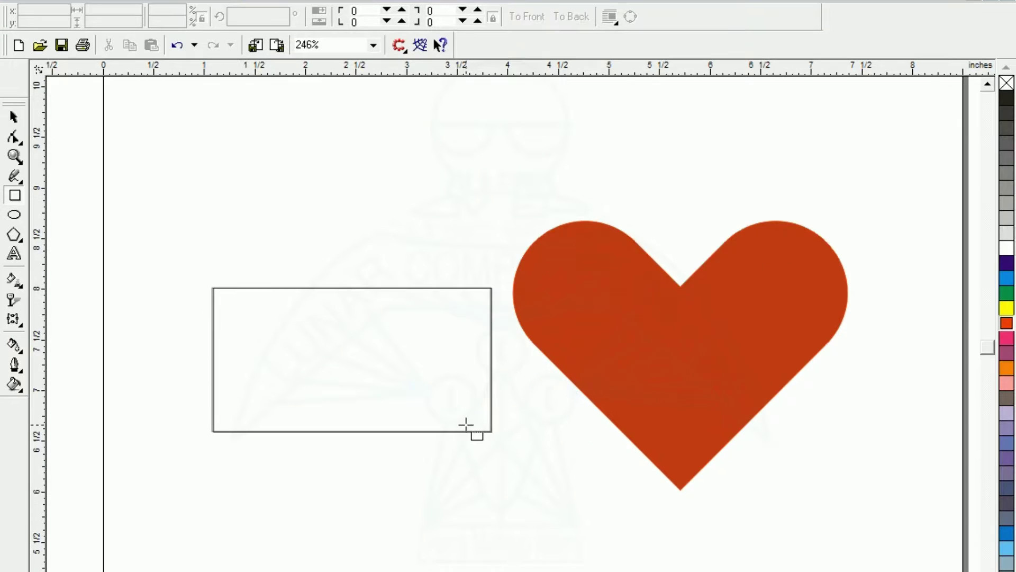
{"action": "left_click", "coordinate": [14, 117]}
{"action": "left_click", "coordinate": [405, 394]}
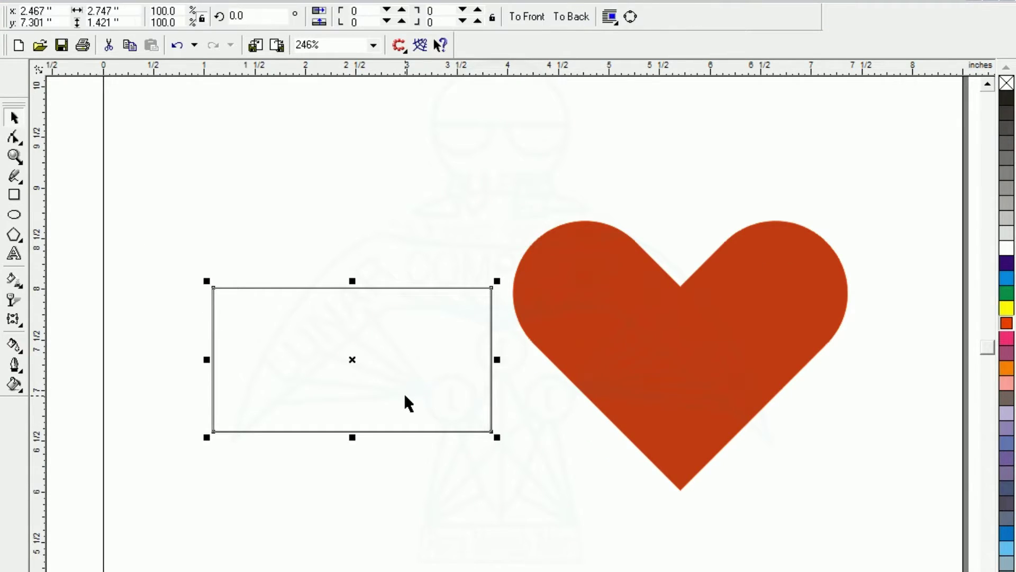
{"action": "key", "text": "Delete"}
Step: Duplicate the remaining rectangle just below the original and rotate the copy by 90 degrees
{"action": "left_click", "coordinate": [334, 375]}
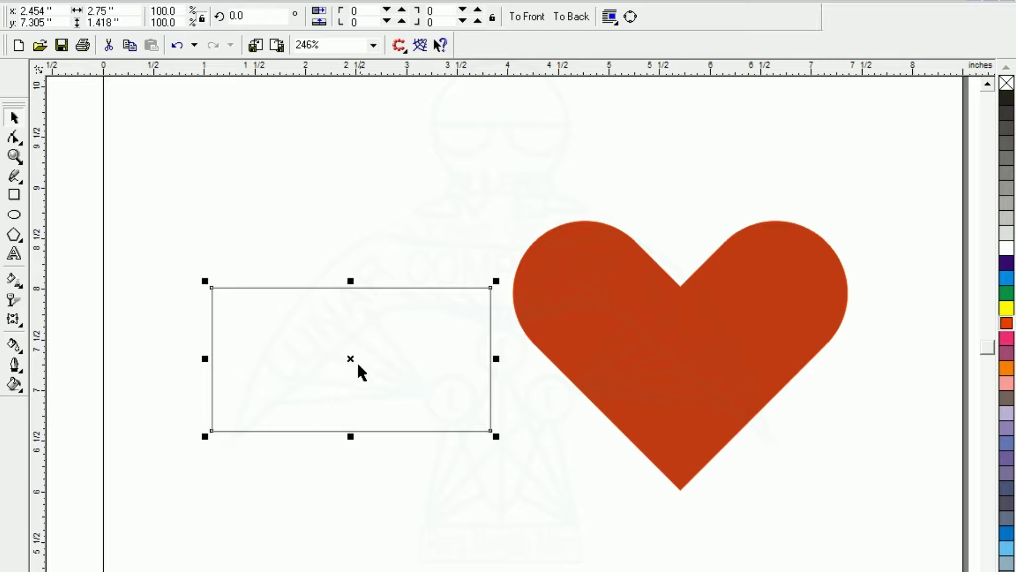
{"action": "left_click_drag", "start_coordinate": [348, 358], "coordinate": [282, 462]}
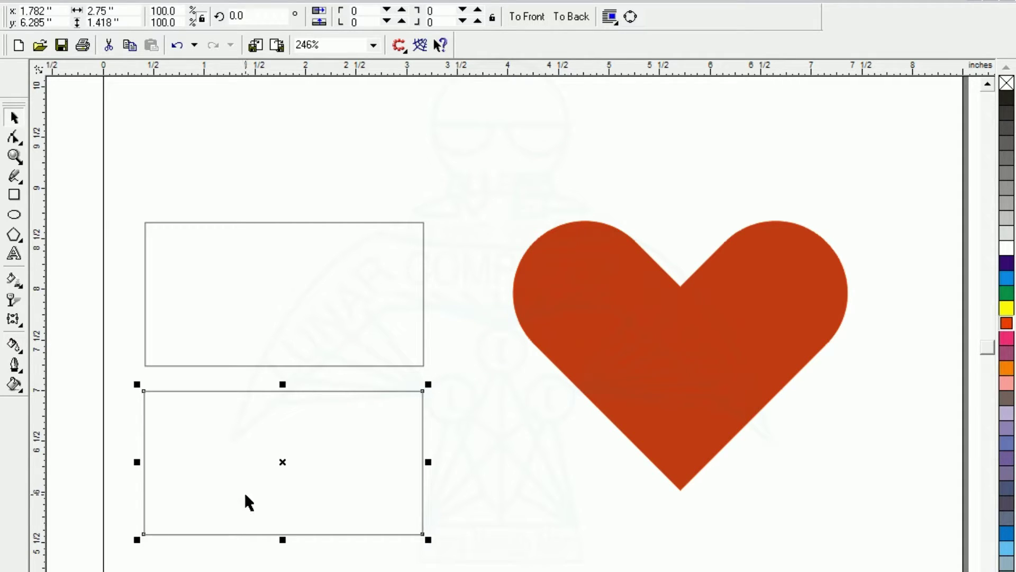
{"action": "double_click", "coordinate": [237, 16]}
{"action": "type", "text": "90"}
{"action": "key", "text": "Return"}
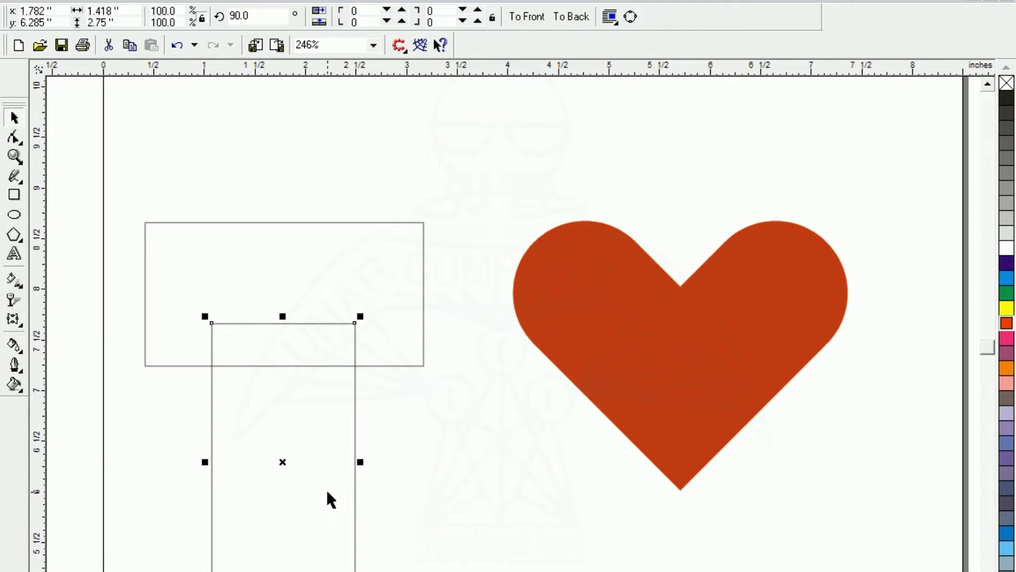
Step: Align the horizontal and vertical rectangles with each other along their right and bottom edges
{"action": "left_click", "coordinate": [232, 128]}
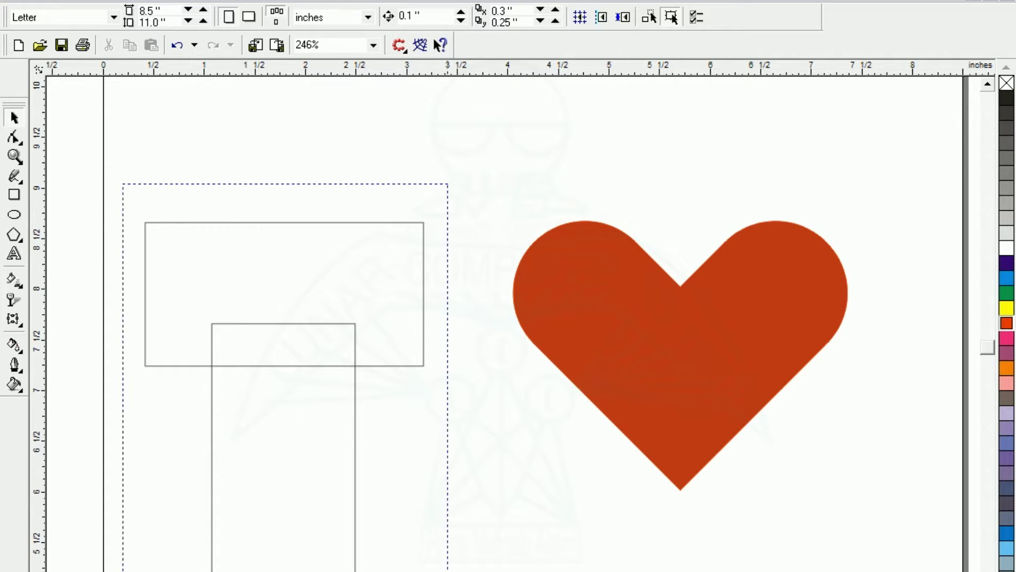
{"action": "left_click_drag", "start_coordinate": [447, 569], "coordinate": [447, 570]}
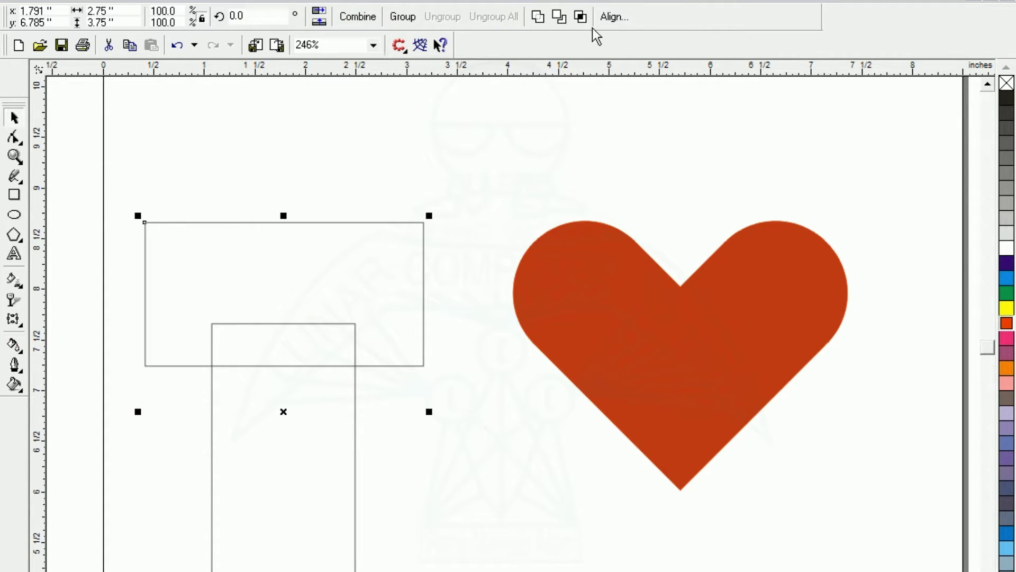
{"action": "left_click", "coordinate": [614, 20]}
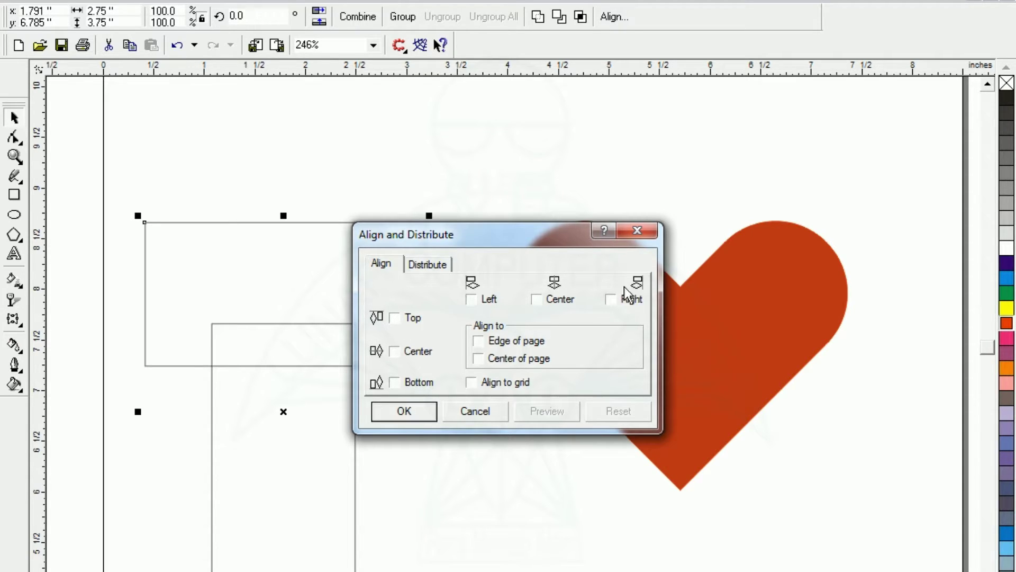
{"action": "left_click", "coordinate": [396, 383]}
{"action": "left_click", "coordinate": [412, 409]}
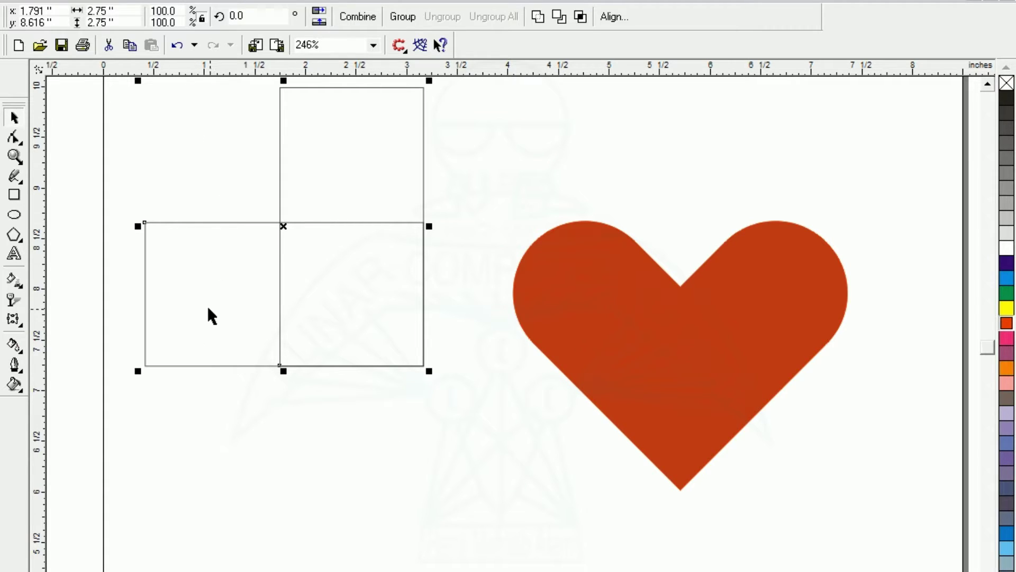
Step: Move the two aligned rectangles together lower on the page and slightly closer to the red heart
{"action": "left_click", "coordinate": [988, 83]}
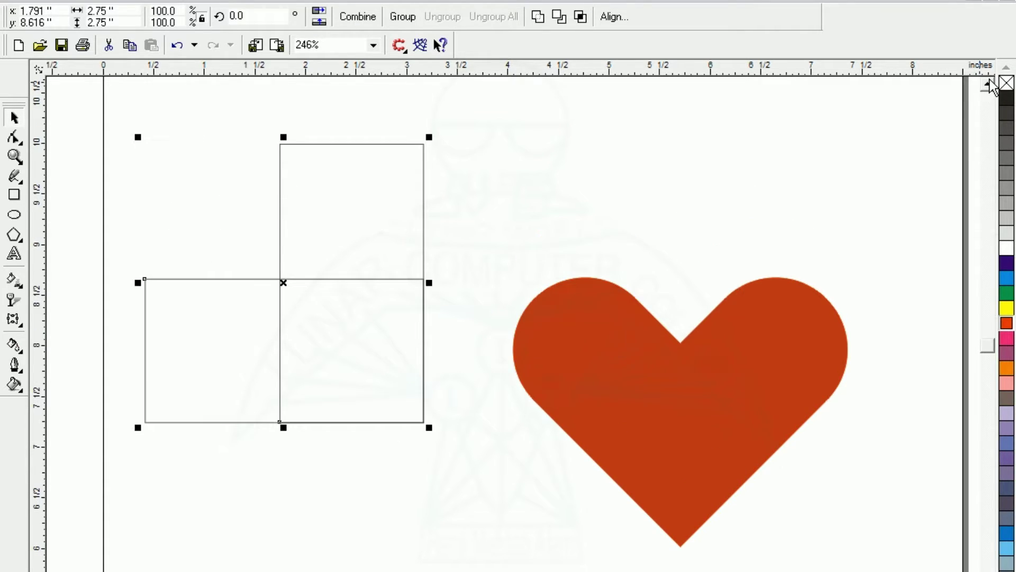
{"action": "left_click", "coordinate": [119, 274]}
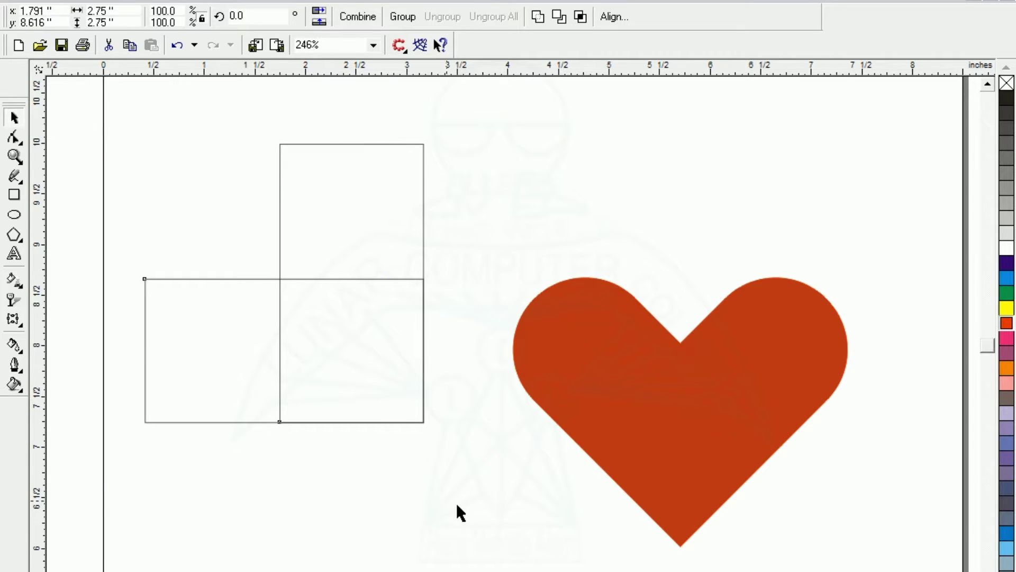
{"action": "left_click", "coordinate": [332, 411]}
{"action": "left_click_drag", "start_coordinate": [332, 411], "coordinate": [347, 456]}
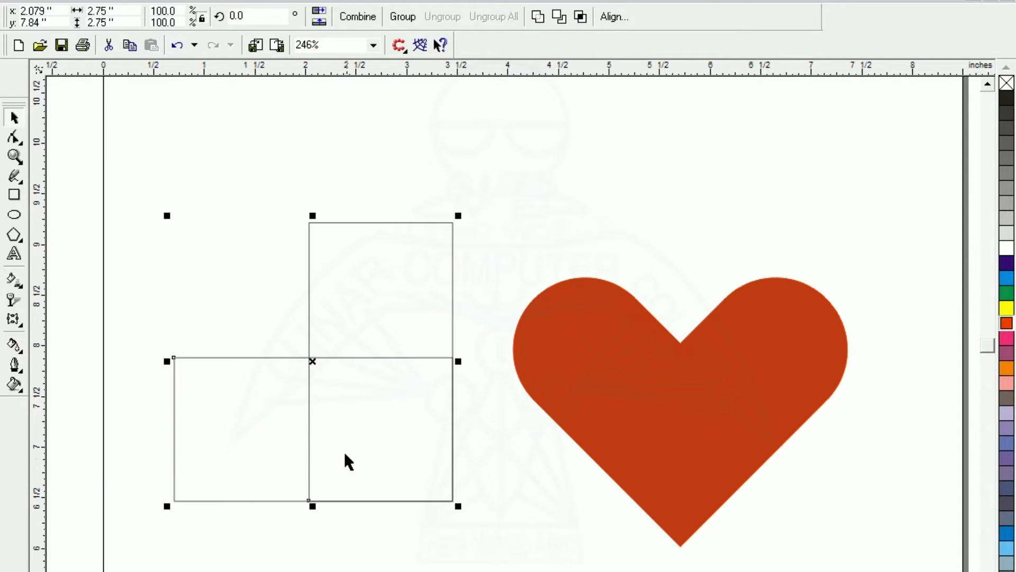
Step: Rotate the two aligned rectangles together by -45 degrees so their shared corner points downward
{"action": "left_click", "coordinate": [229, 12]}
{"action": "left_click", "coordinate": [130, 114]}
{"action": "left_click", "coordinate": [129, 113]}
{"action": "left_click_drag", "start_coordinate": [129, 120], "coordinate": [238, 508]}
{"action": "left_click_drag", "start_coordinate": [451, 559], "coordinate": [499, 560]}
{"action": "left_click", "coordinate": [249, 16]}
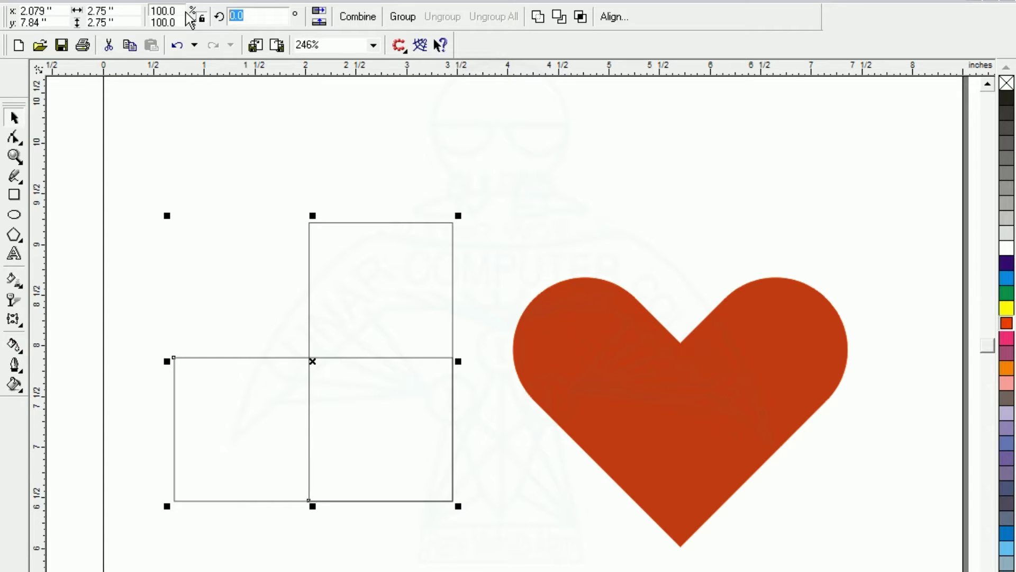
{"action": "type", "text": "-45"}
{"action": "key", "text": "Return"}
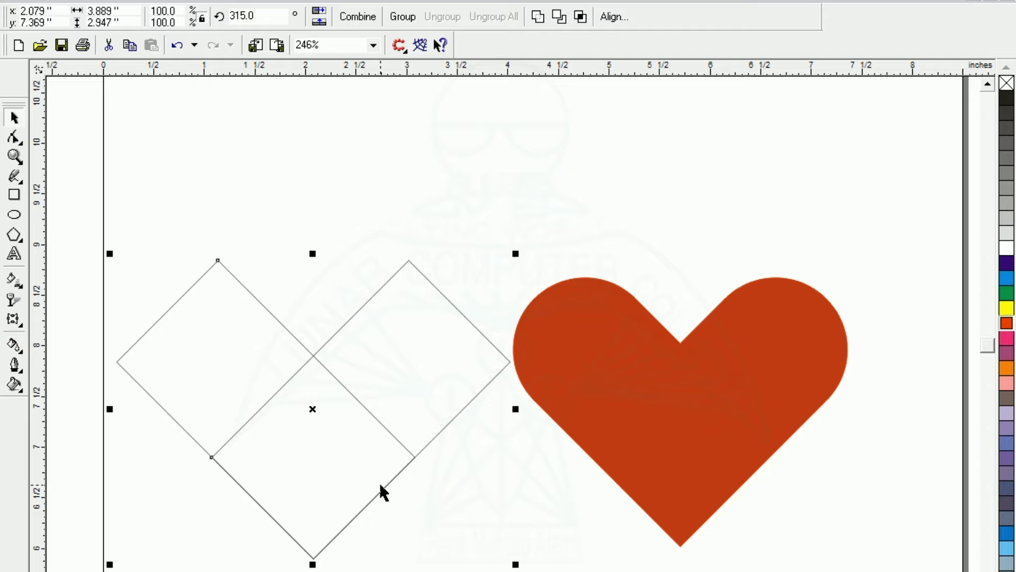
Step: Set the corner roundness to 100 for both corners at the upper-left end of the left-leaning rectangle only
{"action": "left_click", "coordinate": [173, 238]}
{"action": "left_click", "coordinate": [199, 337]}
{"action": "left_click", "coordinate": [146, 164]}
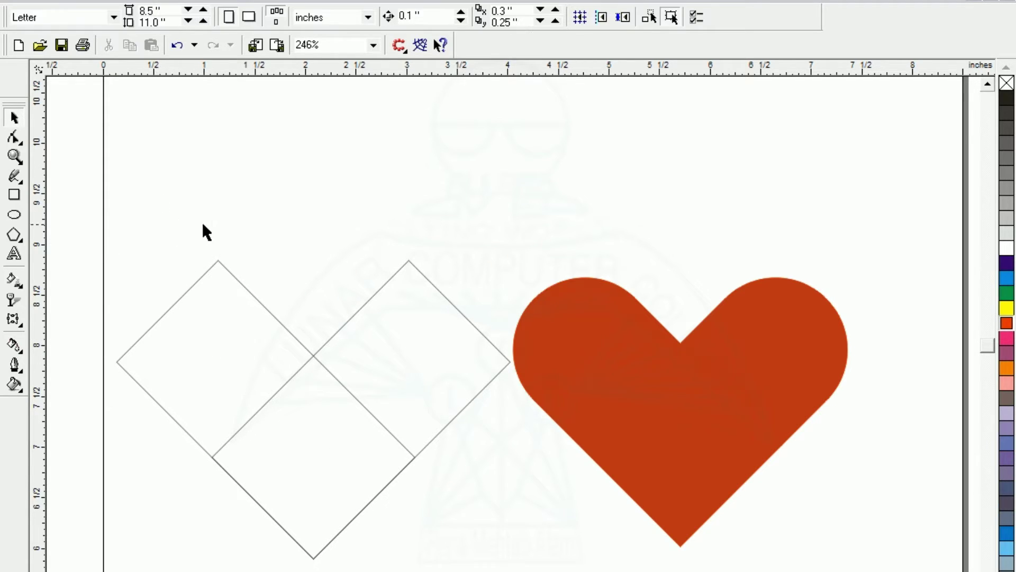
{"action": "left_click", "coordinate": [212, 269]}
{"action": "left_click", "coordinate": [234, 272]}
{"action": "left_click", "coordinate": [253, 291]}
{"action": "left_click_drag", "start_coordinate": [253, 292], "coordinate": [239, 263]}
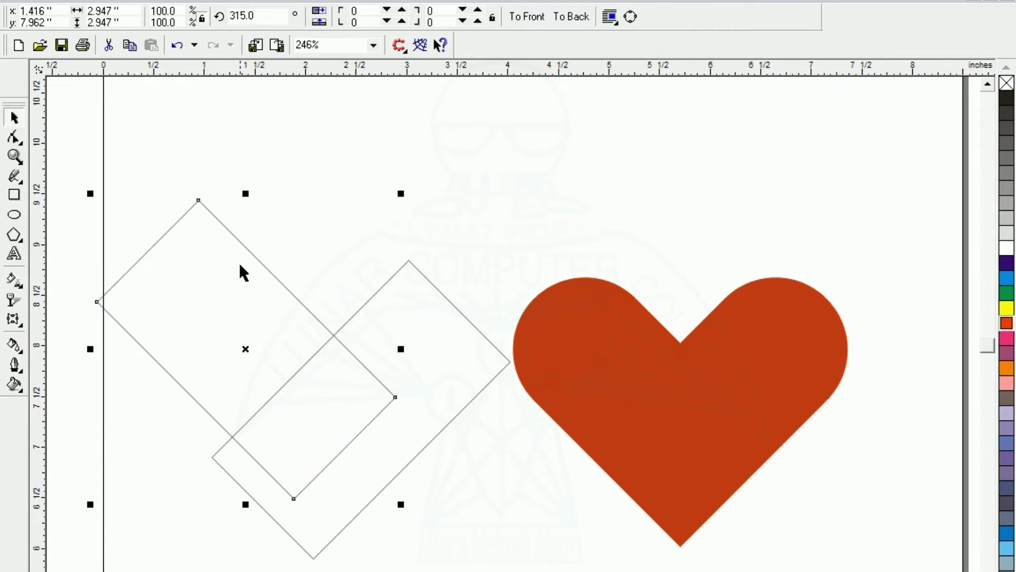
{"action": "key", "text": "ctrl+z"}
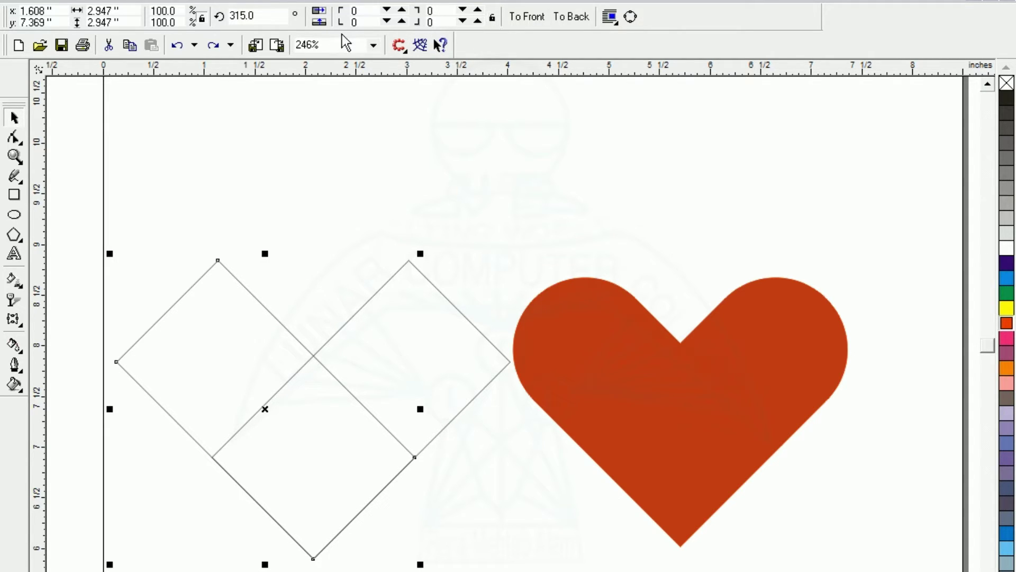
{"action": "left_click", "coordinate": [365, 11]}
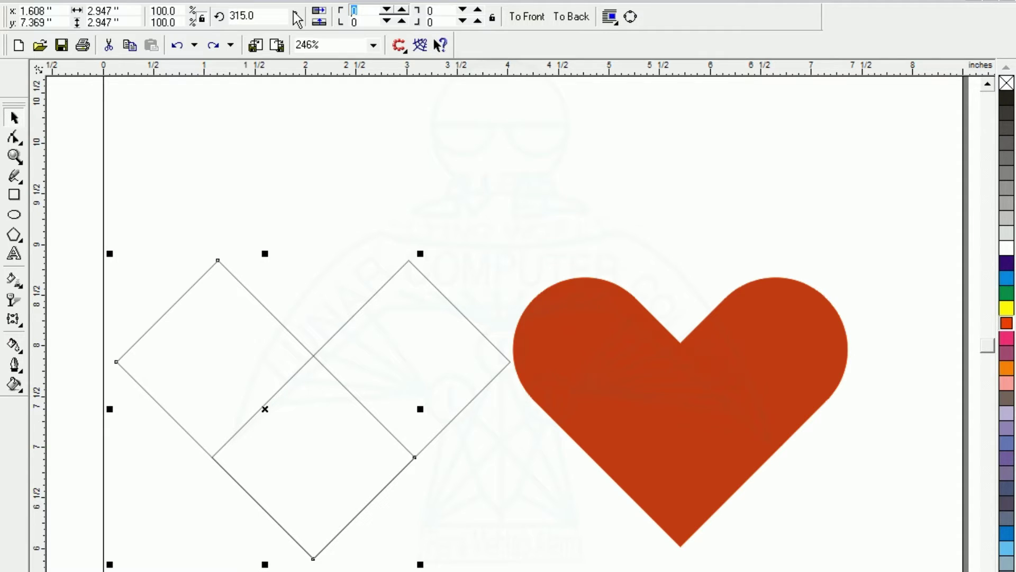
{"action": "type", "text": "100"}
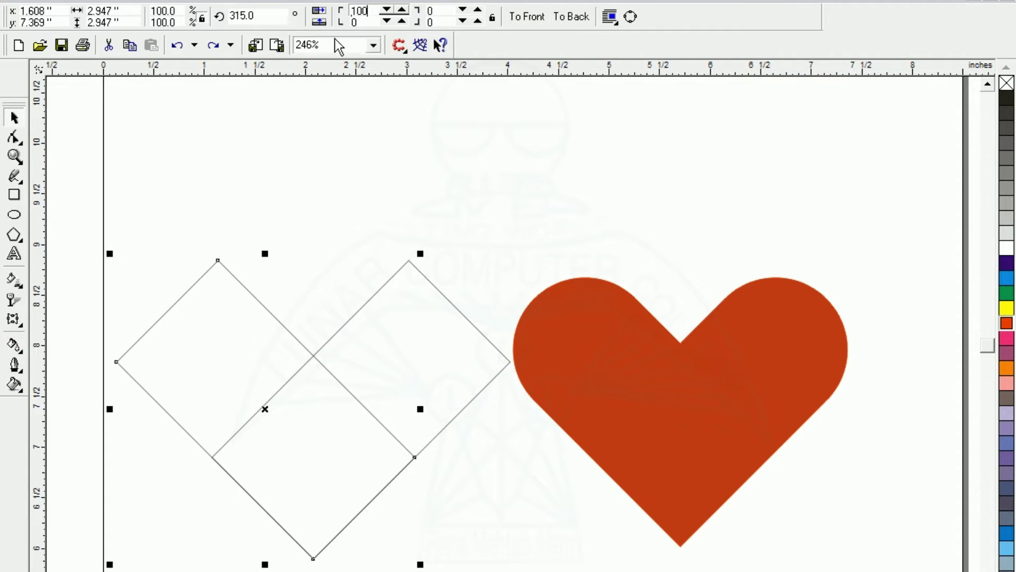
{"action": "left_click", "coordinate": [362, 23]}
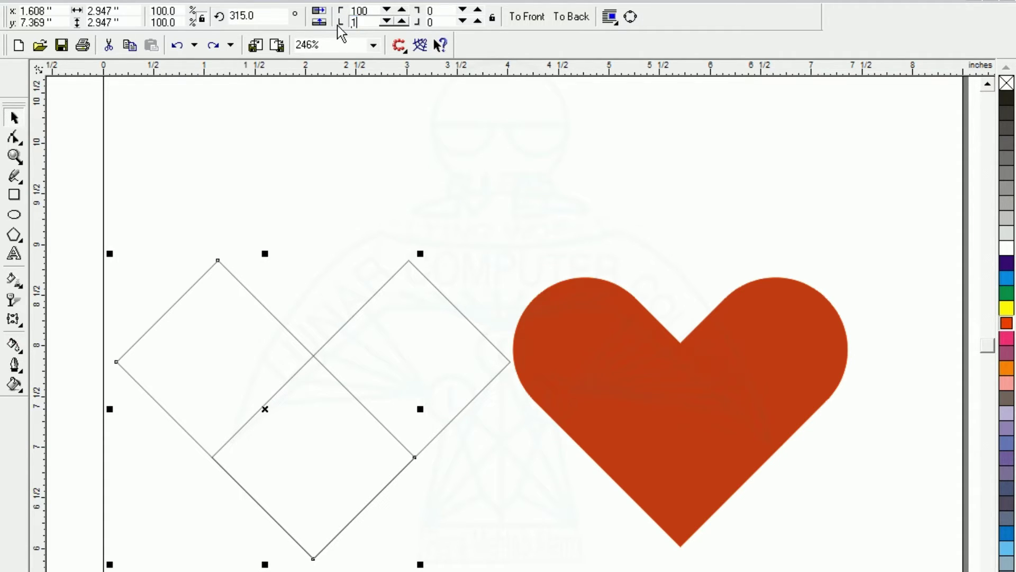
{"action": "type", "text": "100"}
{"action": "key", "text": "Return"}
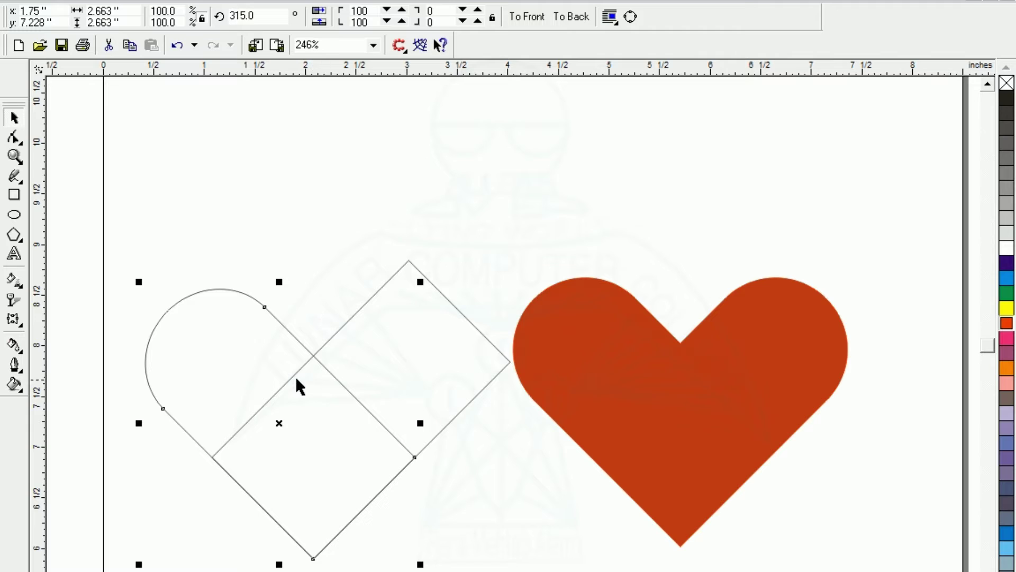
Step: Set the corner roundness to 100 for both corners at the upper-right end of the right-leaning rectangle
{"action": "key", "text": "Tab"}
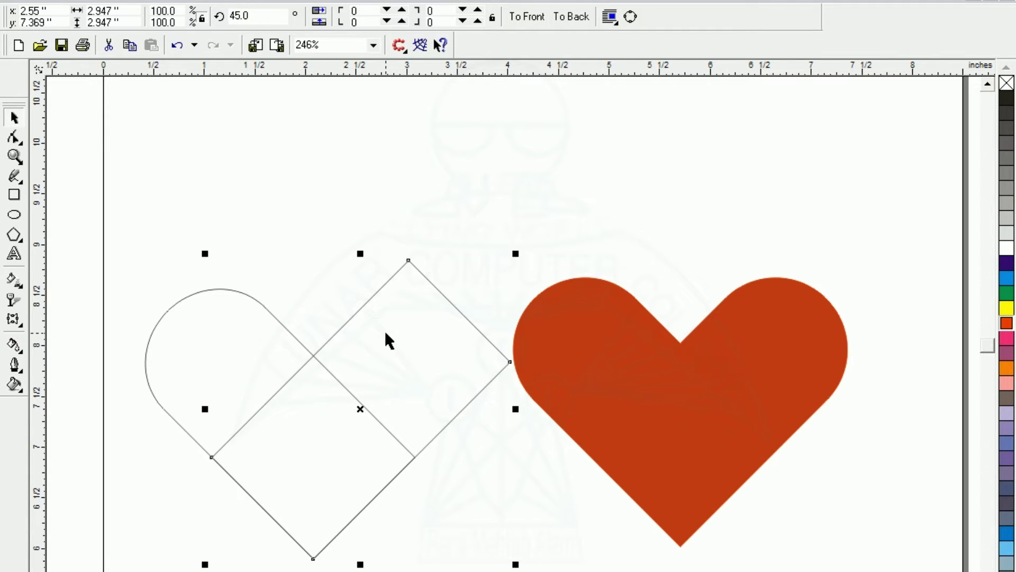
{"action": "left_click", "coordinate": [431, 10]}
{"action": "type", "text": "100"}
{"action": "left_click", "coordinate": [437, 25]}
{"action": "type", "text": "10"}
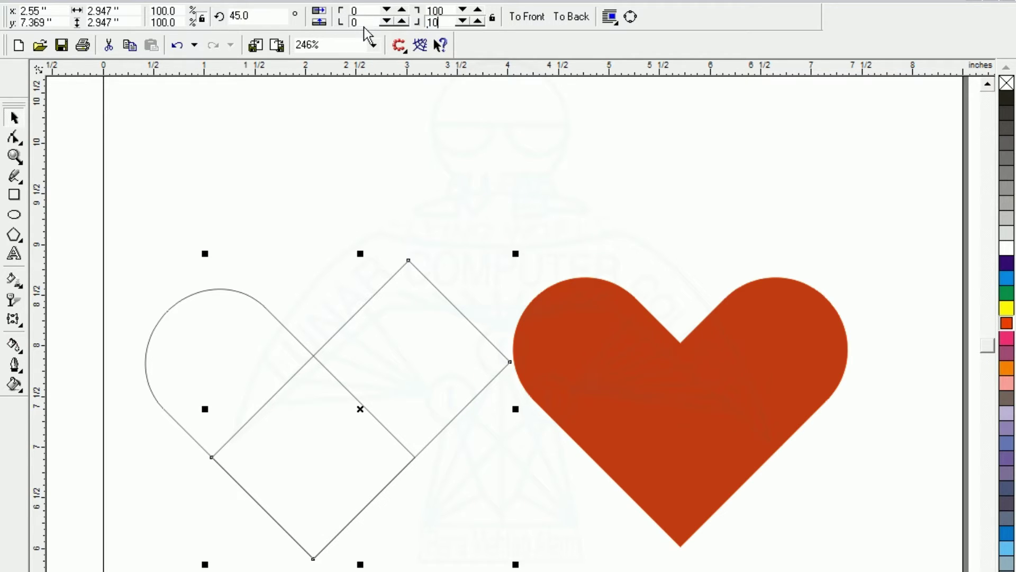
{"action": "type", "text": "0"}
{"action": "key", "text": "Return"}
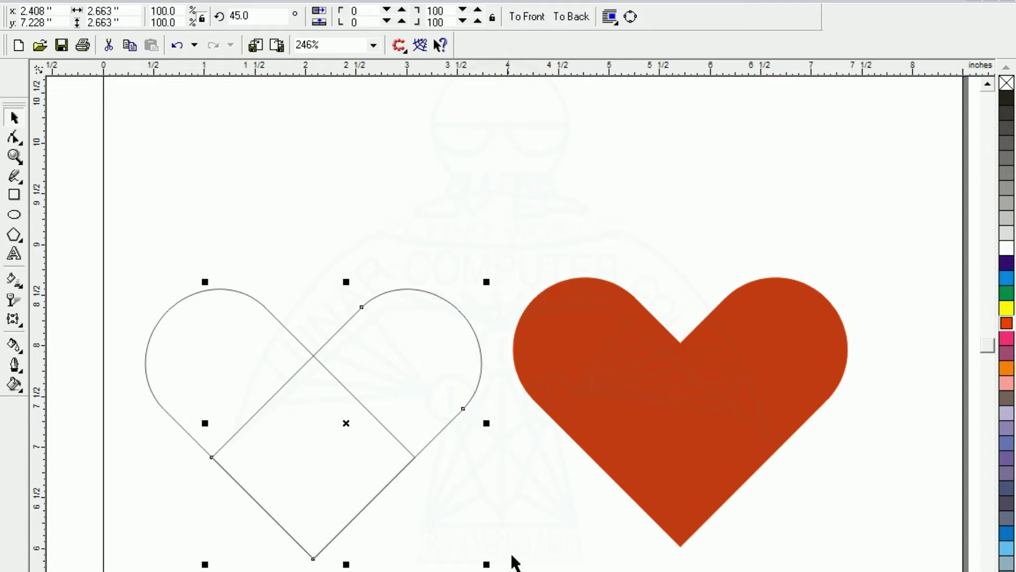
Step: Weld the two rounded rectangles into a single heart shape and give it a red fill and red outline
{"action": "left_click", "coordinate": [165, 545]}
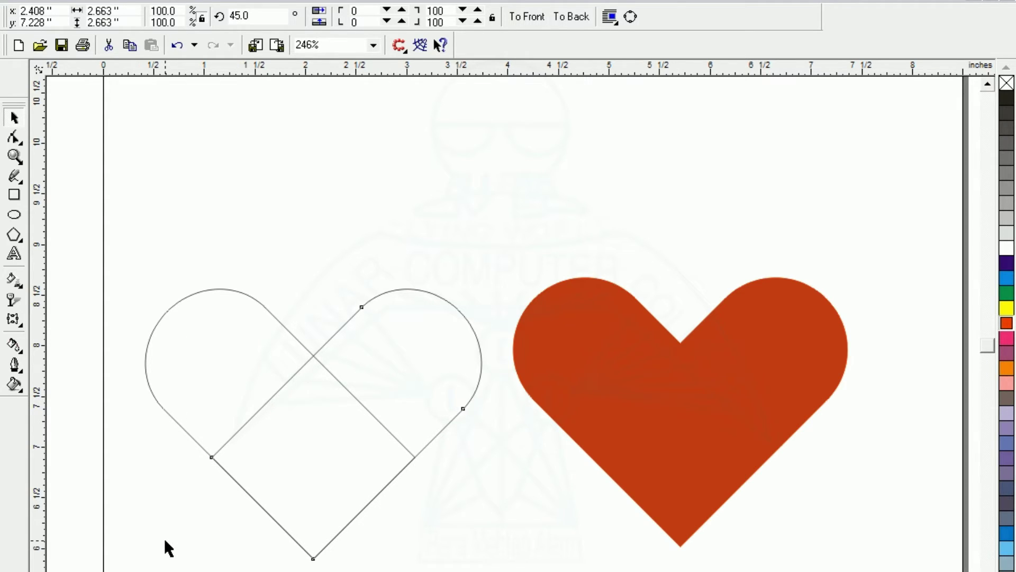
{"action": "left_click_drag", "start_coordinate": [132, 210], "coordinate": [526, 571]}
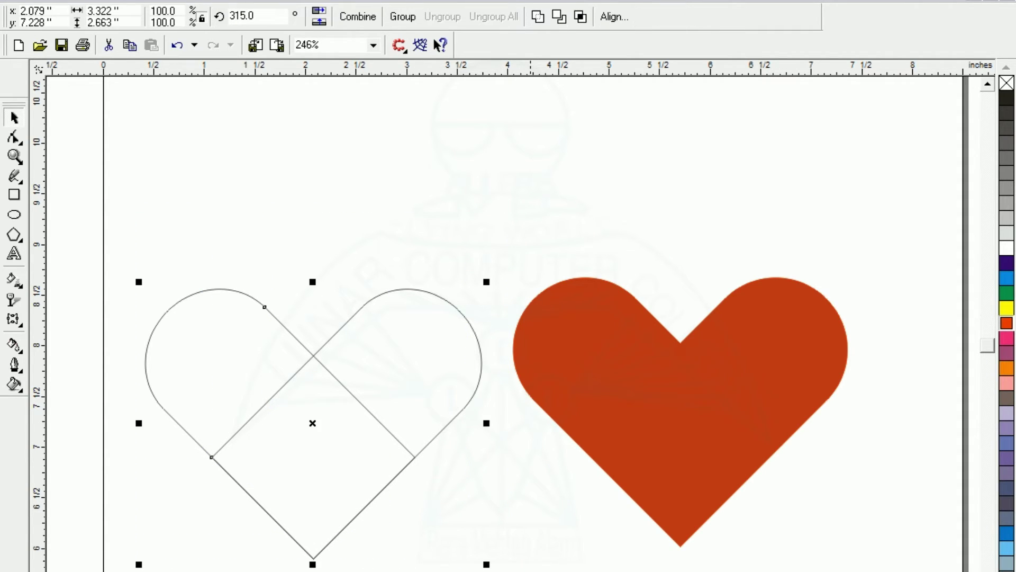
{"action": "left_click", "coordinate": [538, 17]}
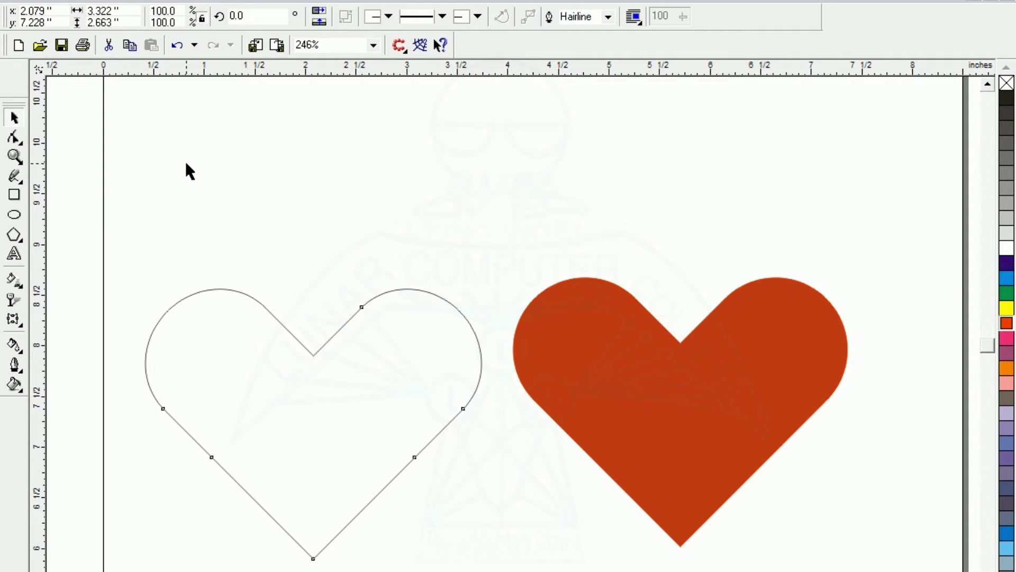
{"action": "left_click", "coordinate": [1008, 325]}
{"action": "right_click", "coordinate": [1007, 324]}
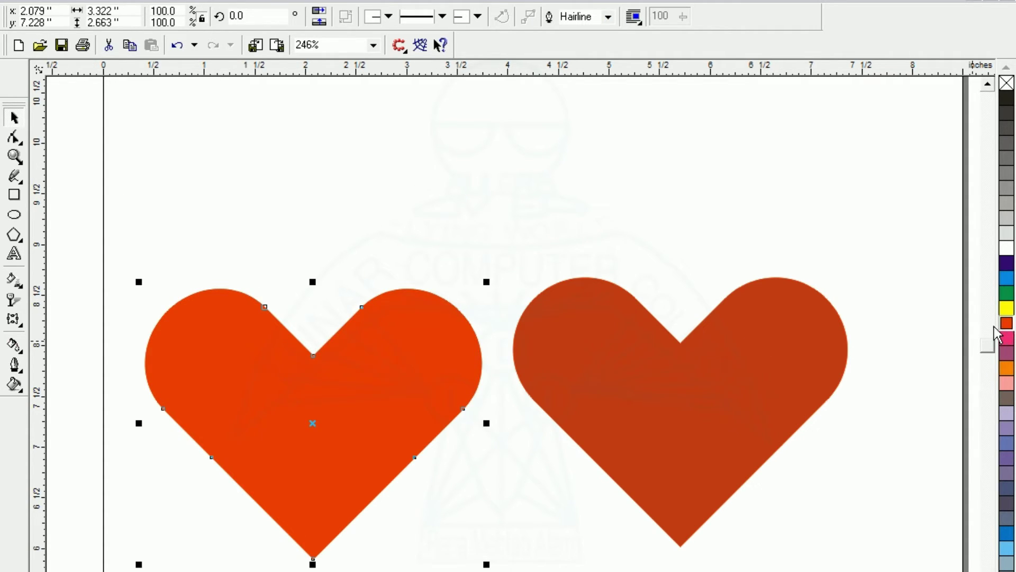
Step: Change the newly welded heart's uniform fill to a darker red with CMYK values 9, 96, 93, 0, and deselect it
{"action": "left_click", "coordinate": [360, 240]}
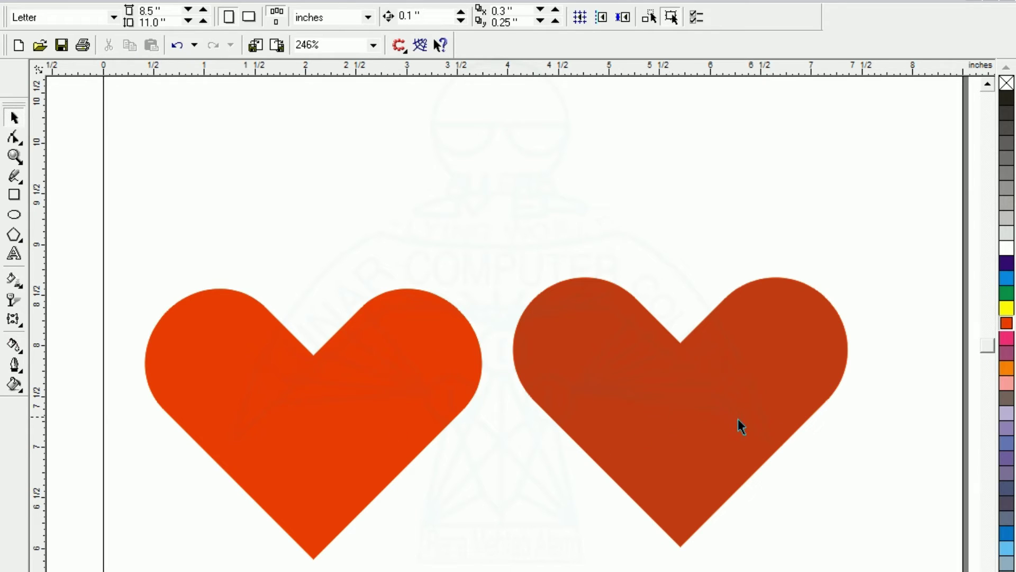
{"action": "left_click", "coordinate": [357, 414]}
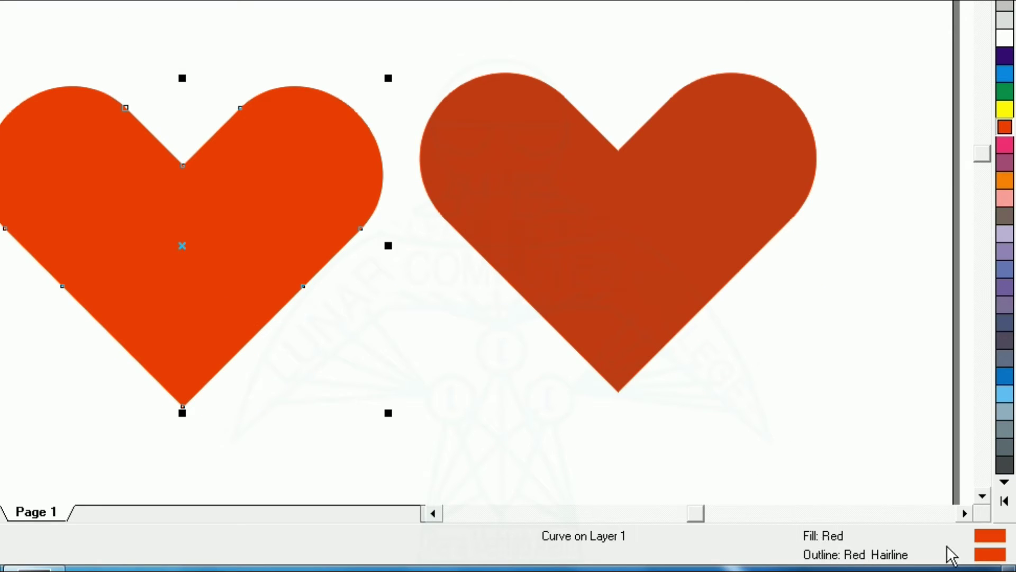
{"action": "double_click", "coordinate": [991, 543]}
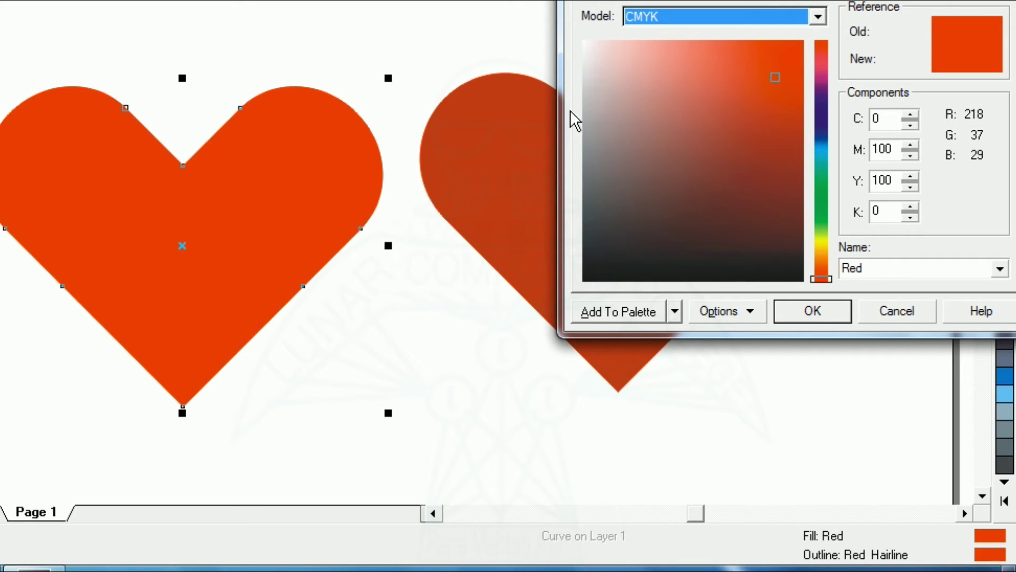
{"action": "left_click_drag", "start_coordinate": [778, 78], "coordinate": [763, 101]}
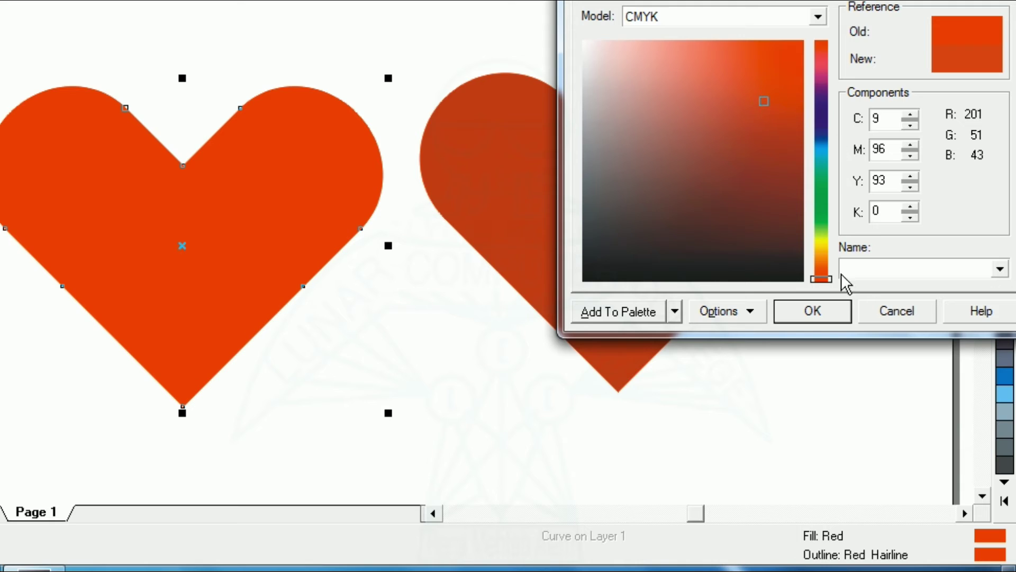
{"action": "left_click", "coordinate": [804, 317]}
{"action": "key", "text": "Escape"}
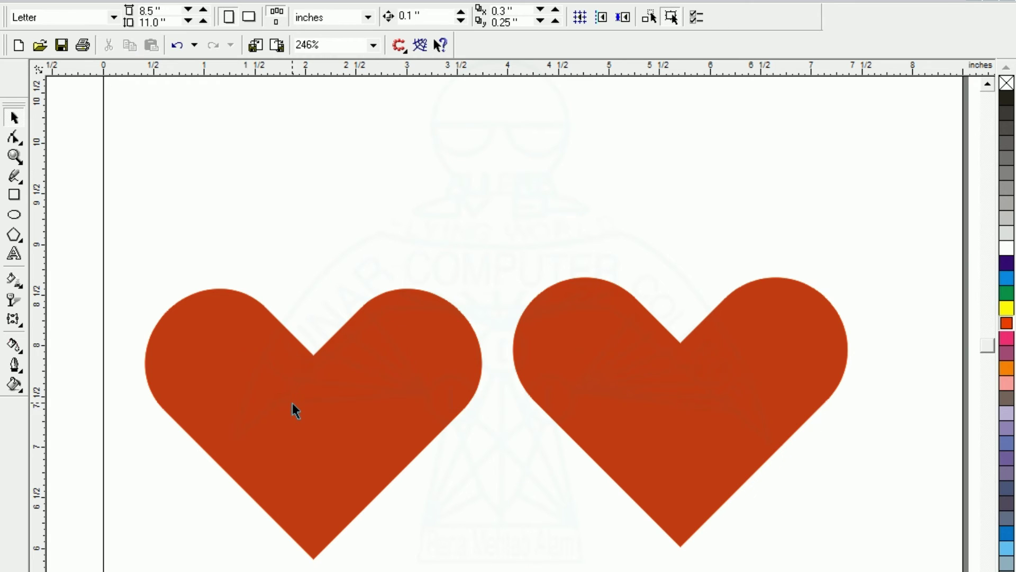
Step: Move the recoloured heart slightly toward the reference heart, centring it at about x 2.15, y 7.24 inches, and deselect it
{"action": "left_click_drag", "start_coordinate": [332, 414], "coordinate": [293, 399]}
{"action": "left_click", "coordinate": [252, 218]}
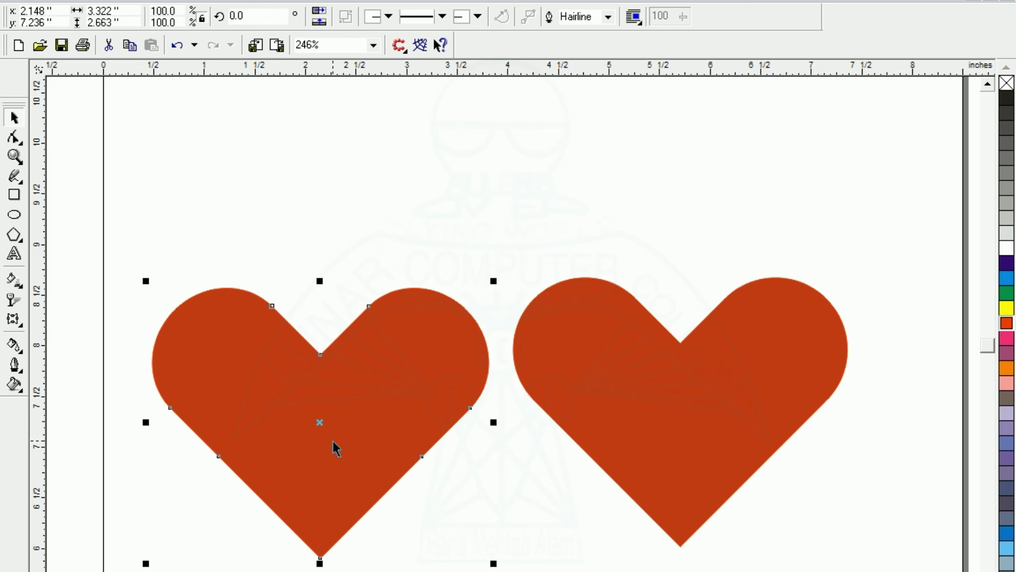
{"action": "left_click", "coordinate": [211, 161]}
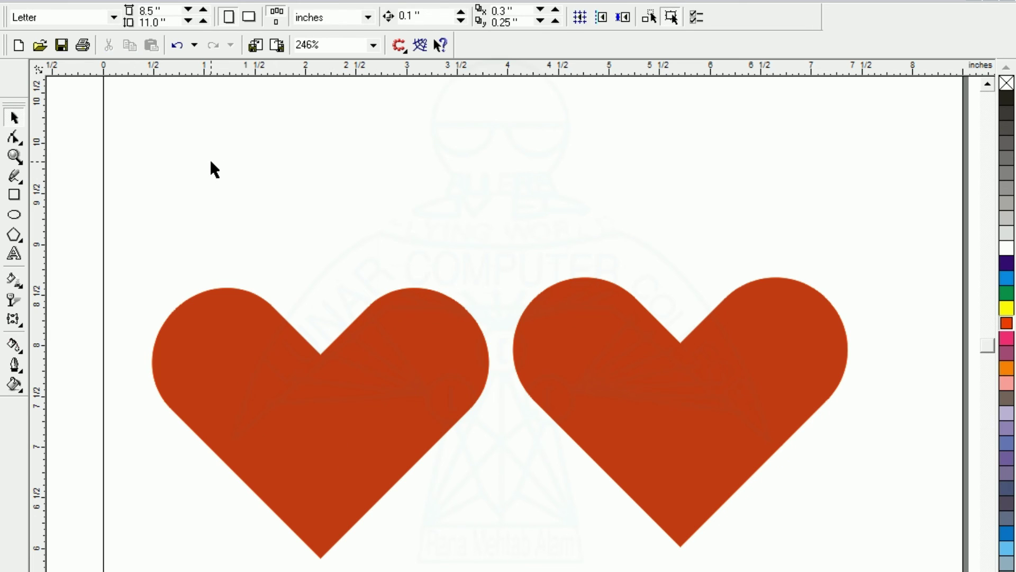